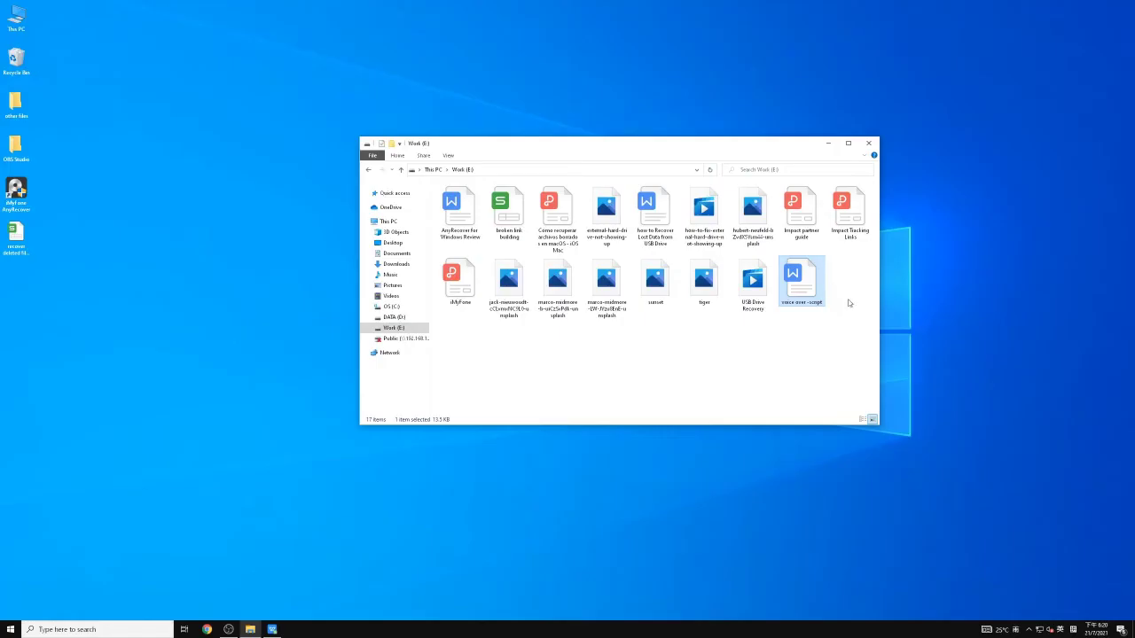
Drag a selection box over all 17 files on the Work (E:) drive.
drag(852, 312, 452, 214)
Delete the 17 selected Work files and open the desktop Recycle Bin.
right_click(451, 214)
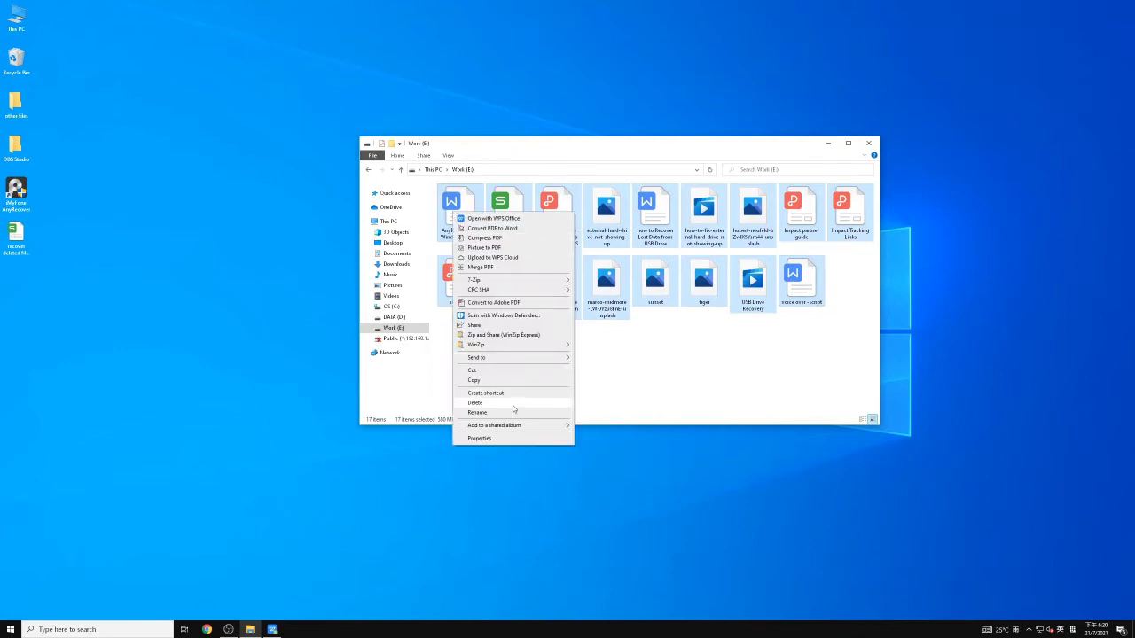
click(512, 404)
click(868, 143)
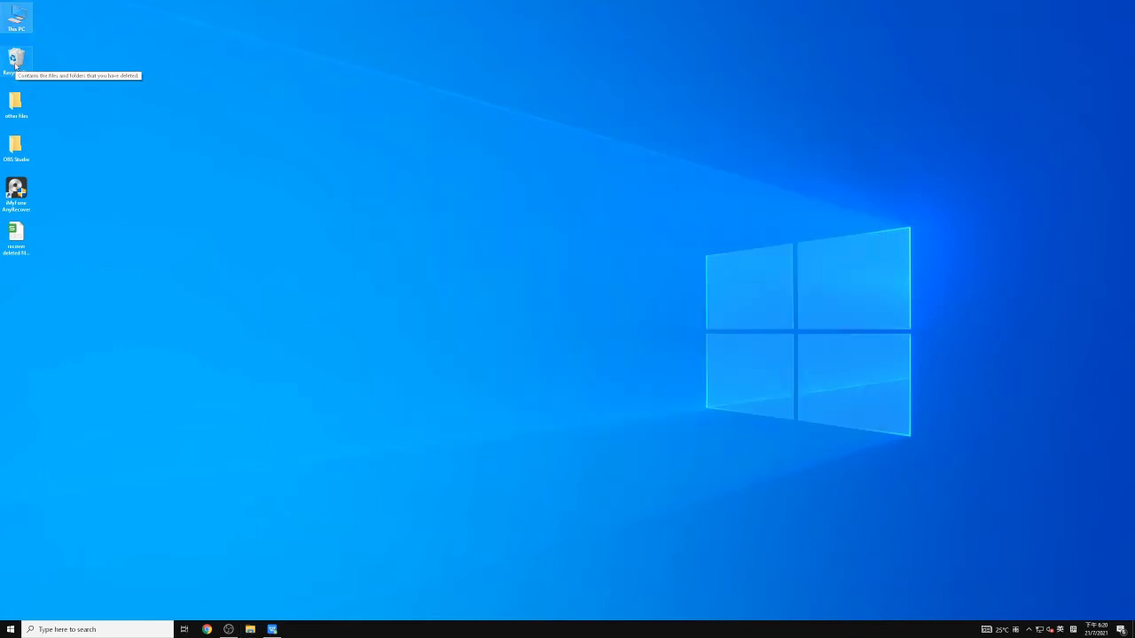
double_click(15, 61)
Restore the hard-drive video and Impact partner guide, then reopen Work (E:).
click(481, 274)
right_click(481, 275)
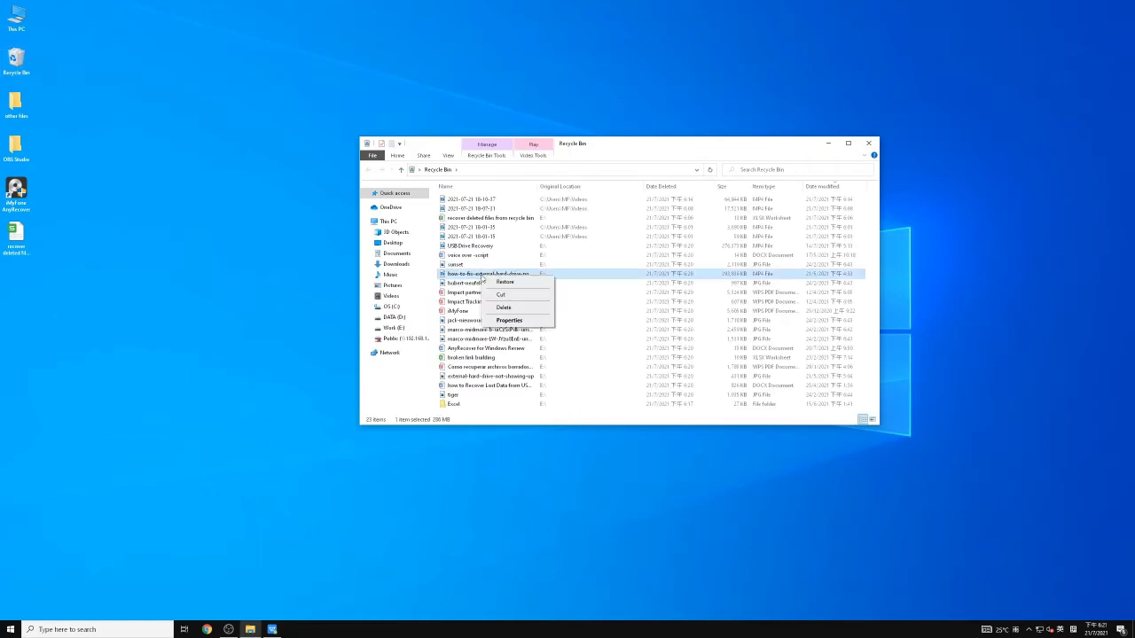
click(505, 282)
click(481, 284)
right_click(480, 283)
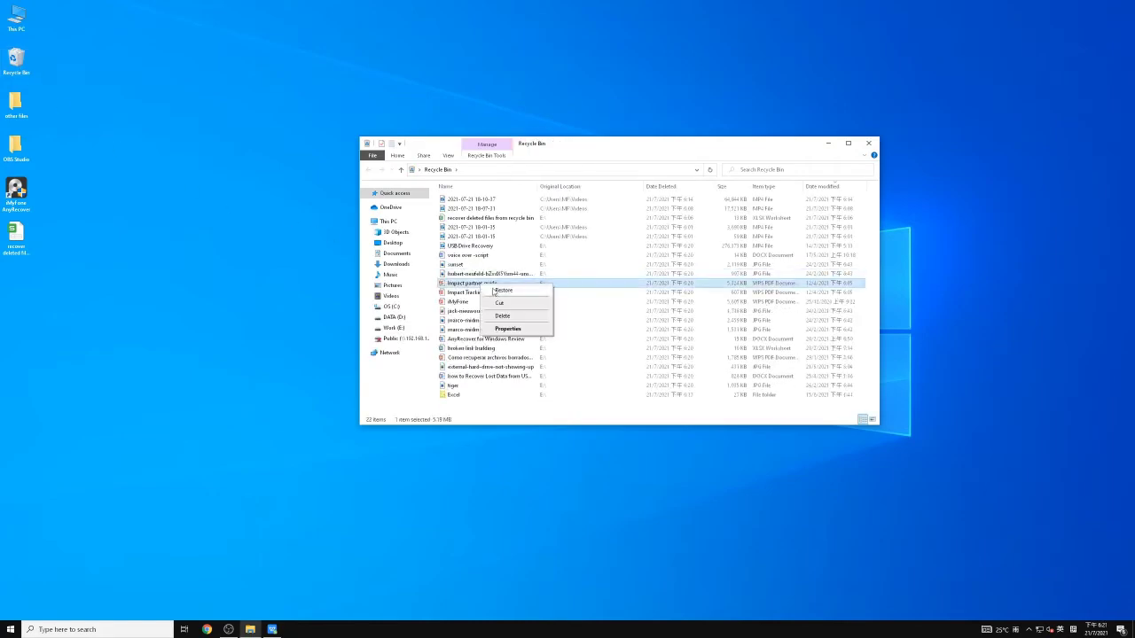
click(500, 290)
key(super+e)
double_click(510, 335)
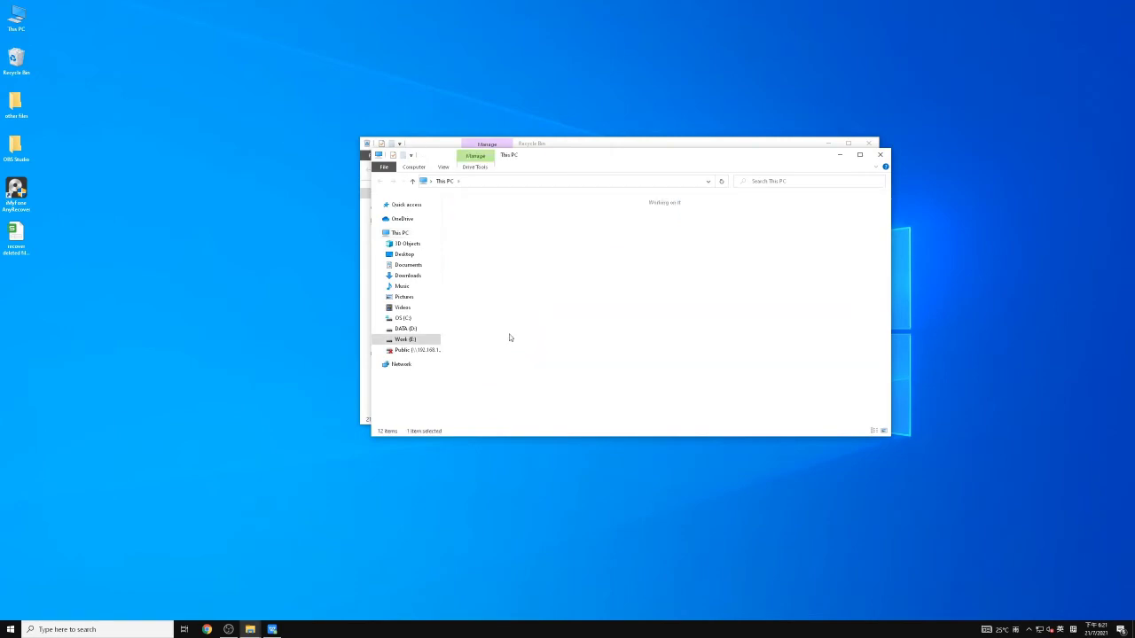
Close the Work drive window, empty the Recycle Bin's 21 items, and close it.
key(alt+F4)
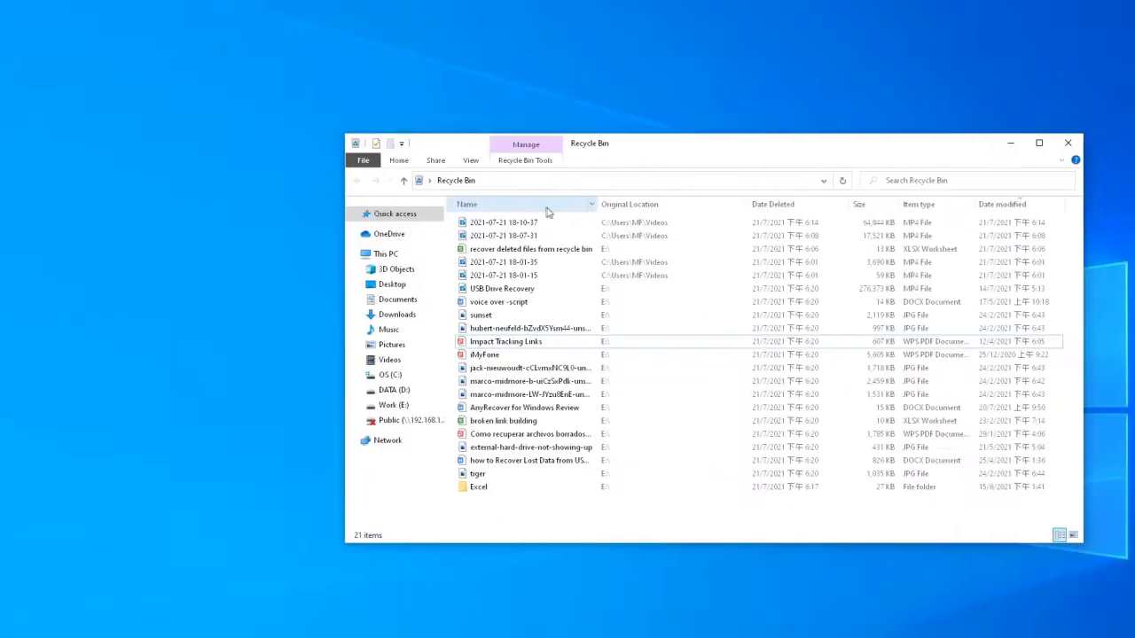
click(532, 161)
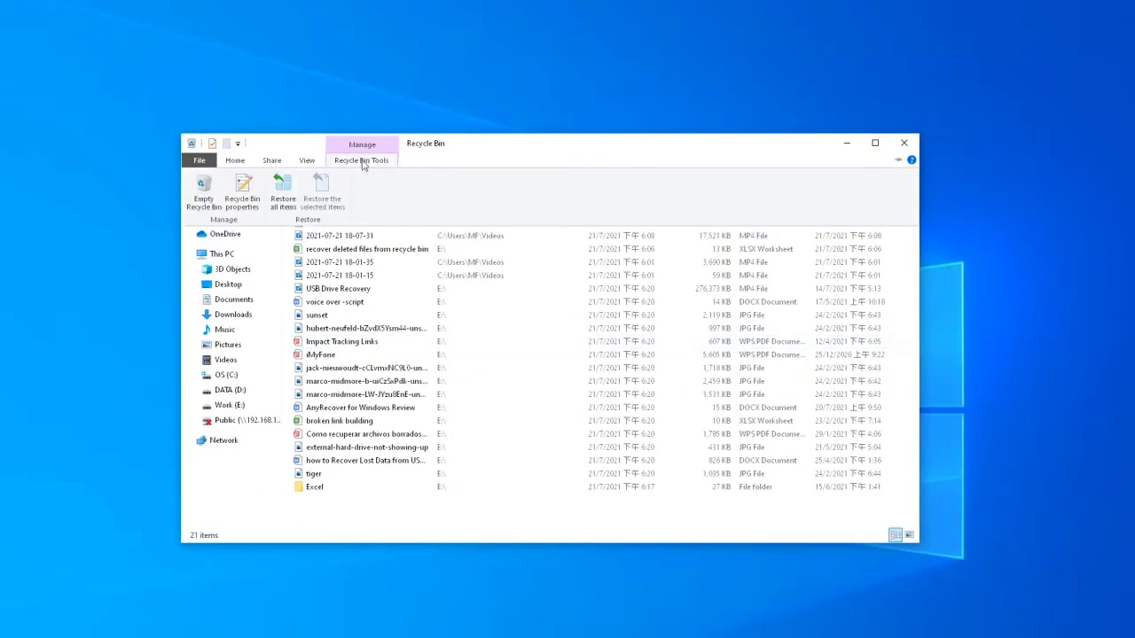
click(206, 197)
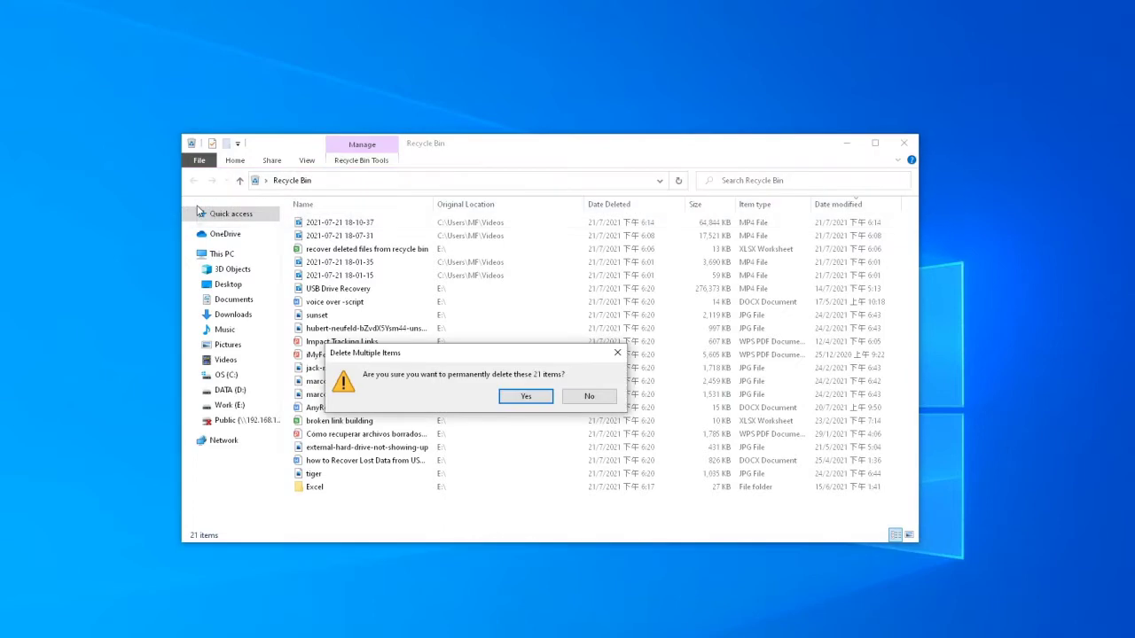
click(527, 397)
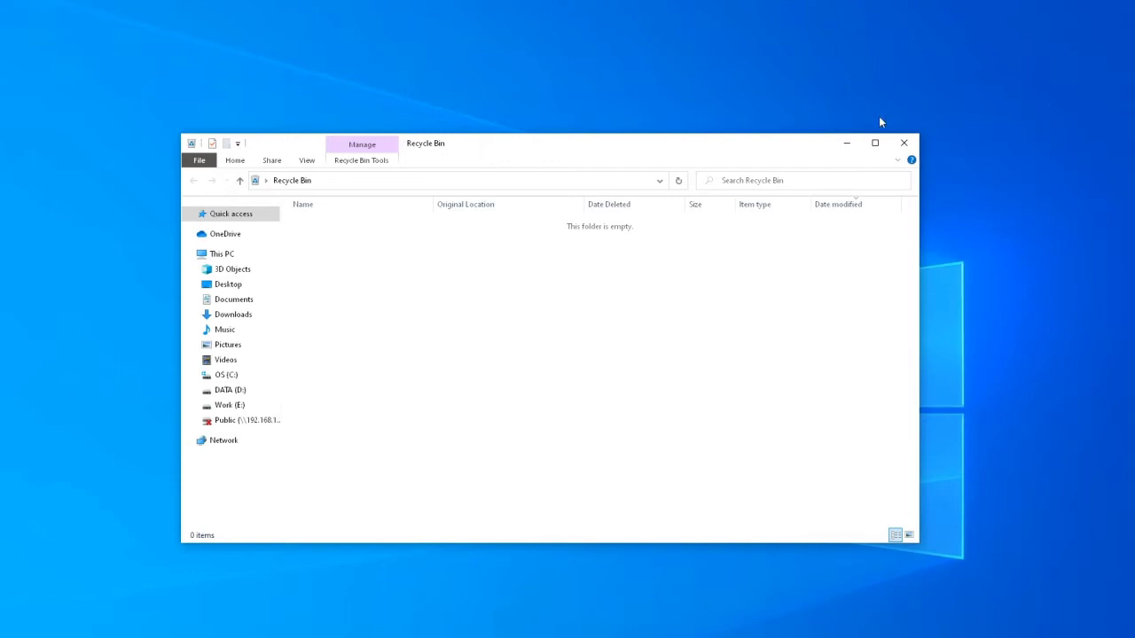
click(902, 142)
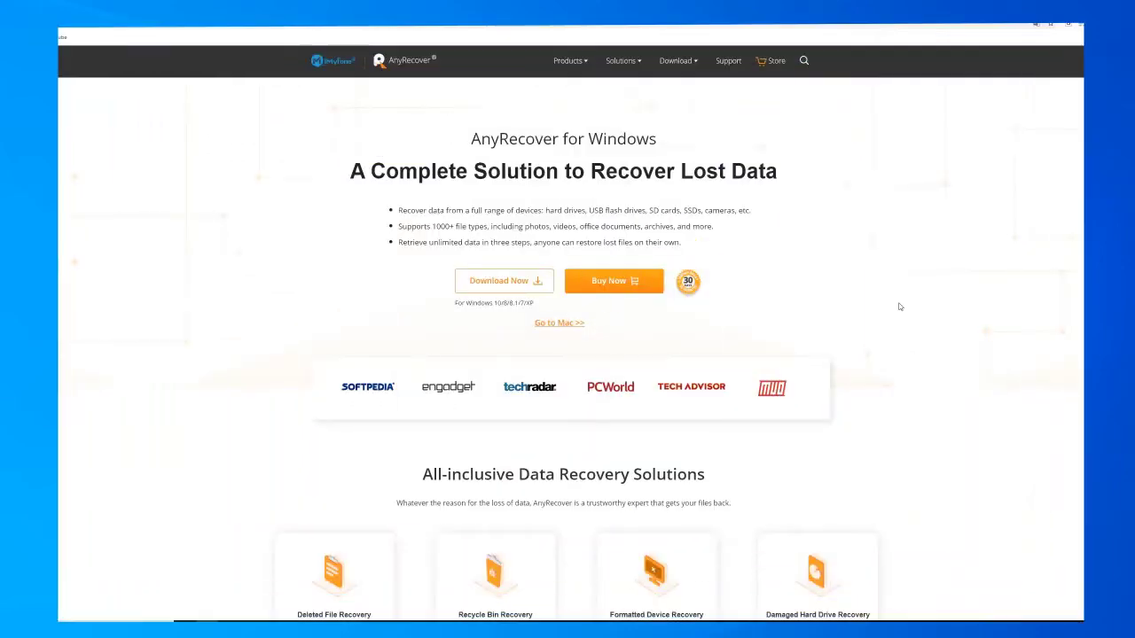
scroll(899, 307, down, 2)
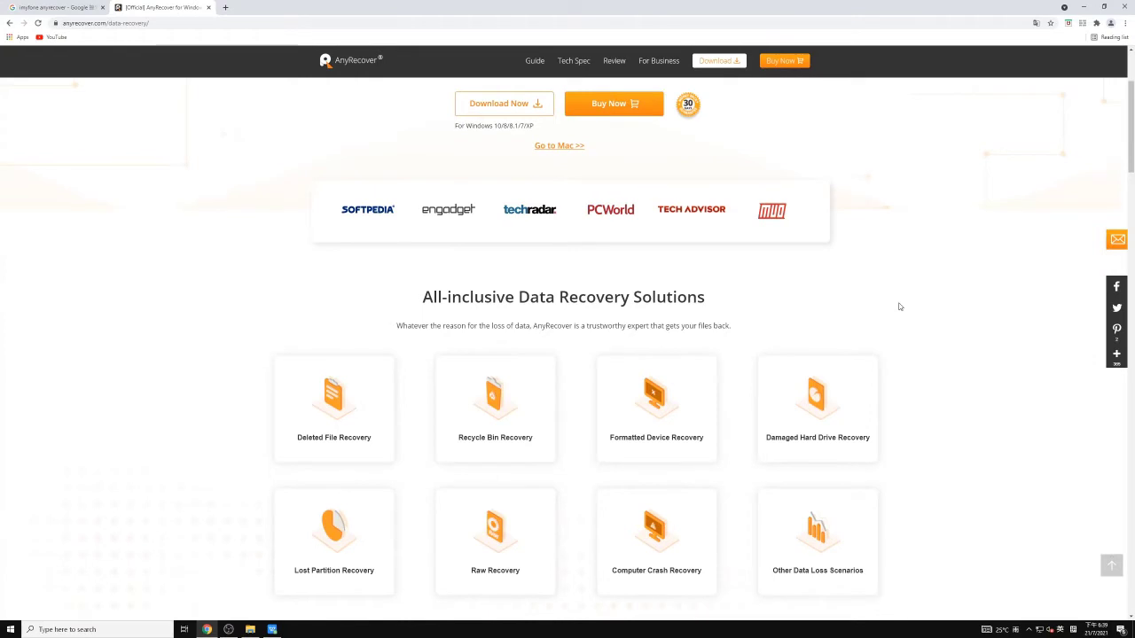
scroll(900, 309, down, 1)
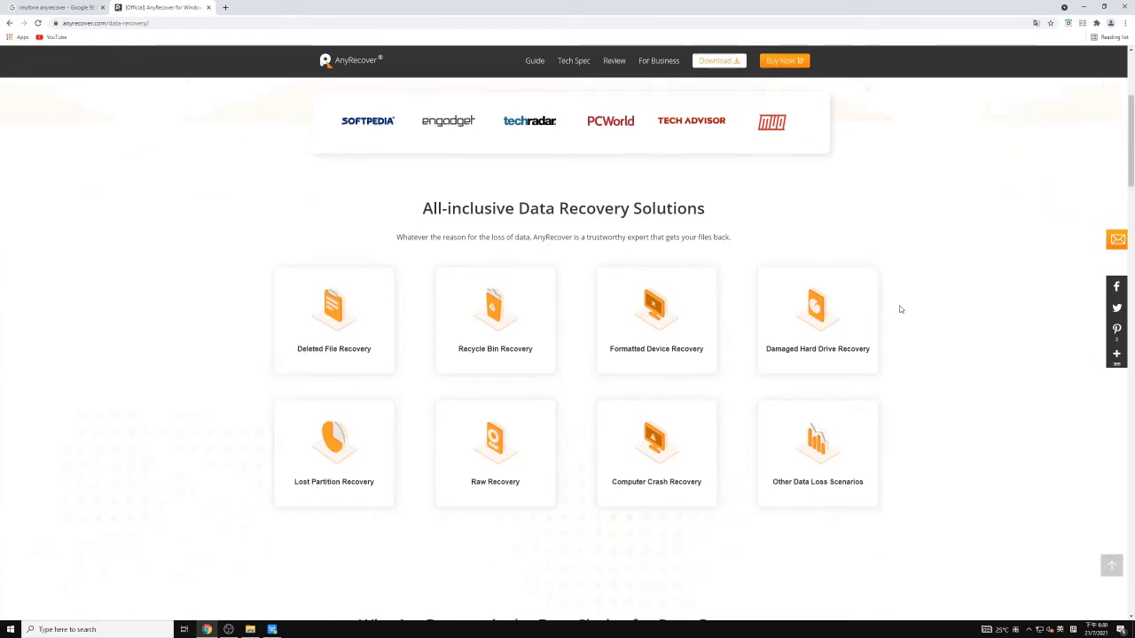
scroll(900, 308, down, 2)
scroll(899, 308, down, 2)
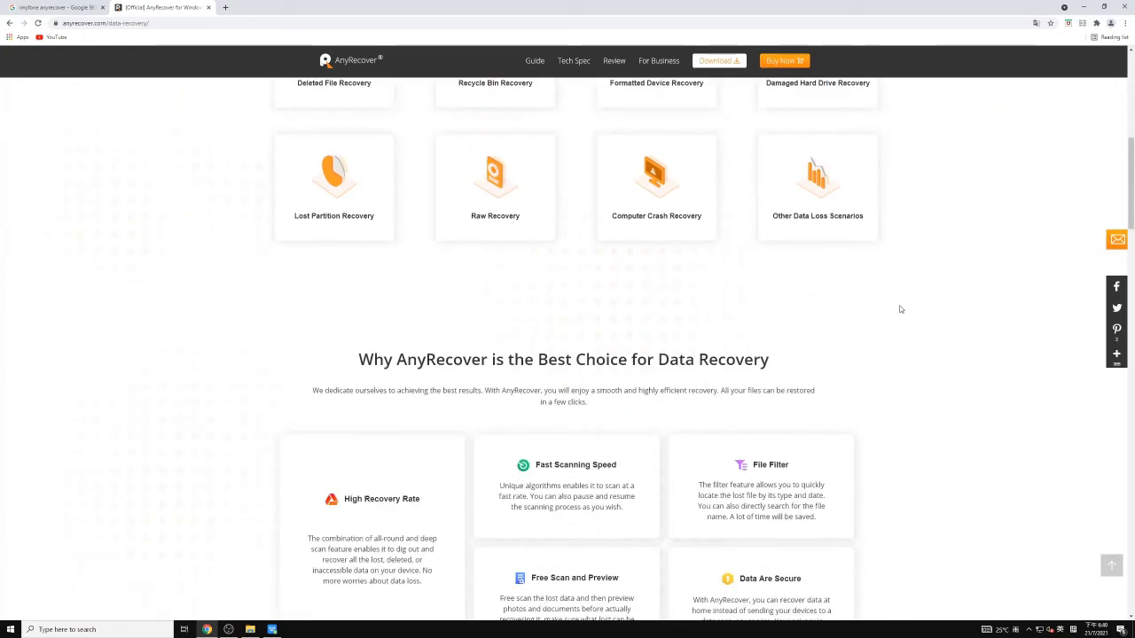
scroll(900, 309, down, 2)
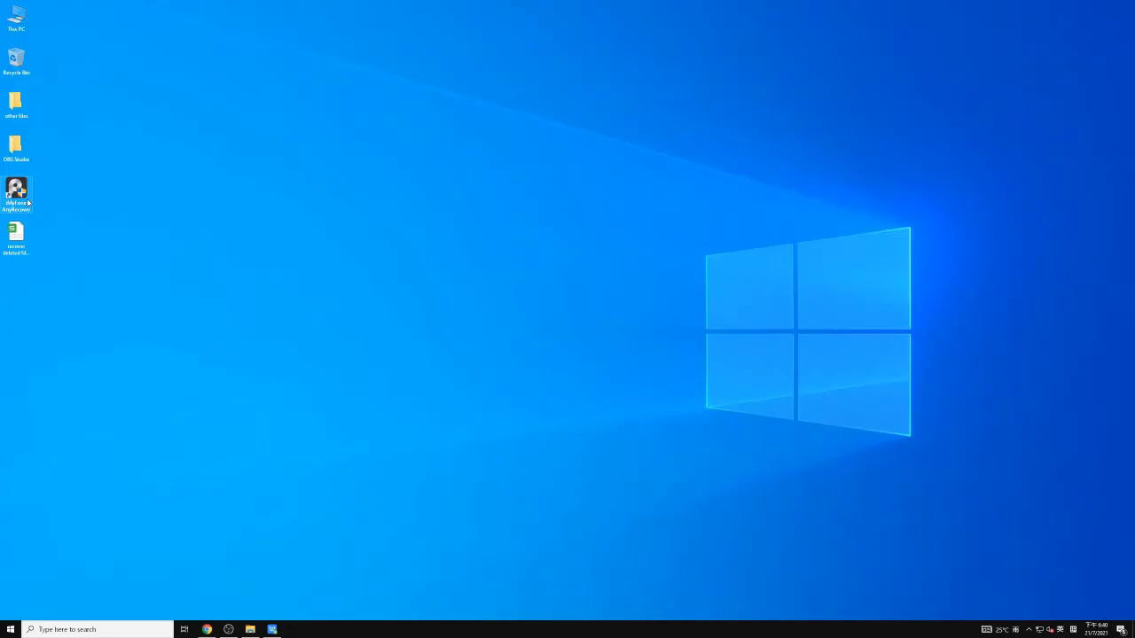
Launch AnyRecover, choose Work (E) as the location, and start the scan.
double_click(27, 203)
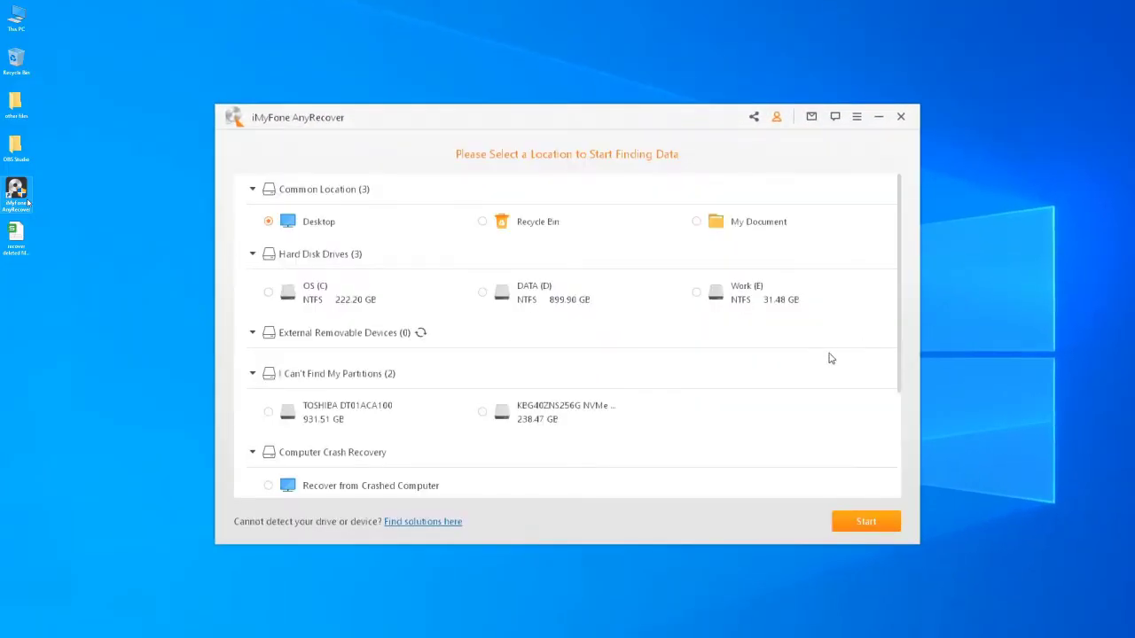
scroll(832, 359, down, 4)
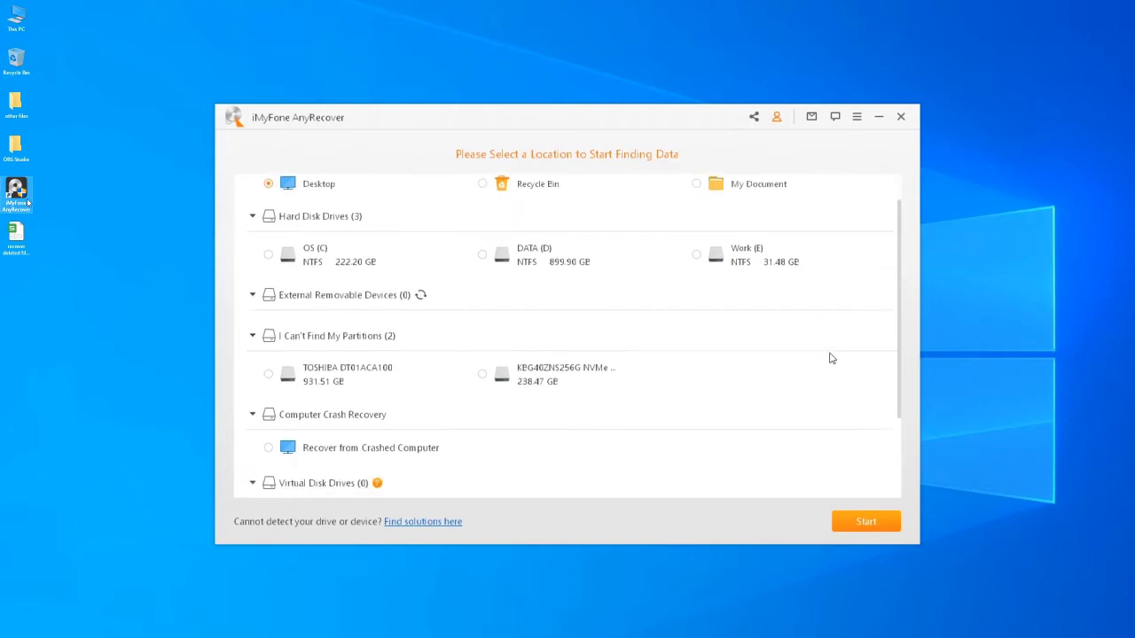
scroll(832, 361, up, 4)
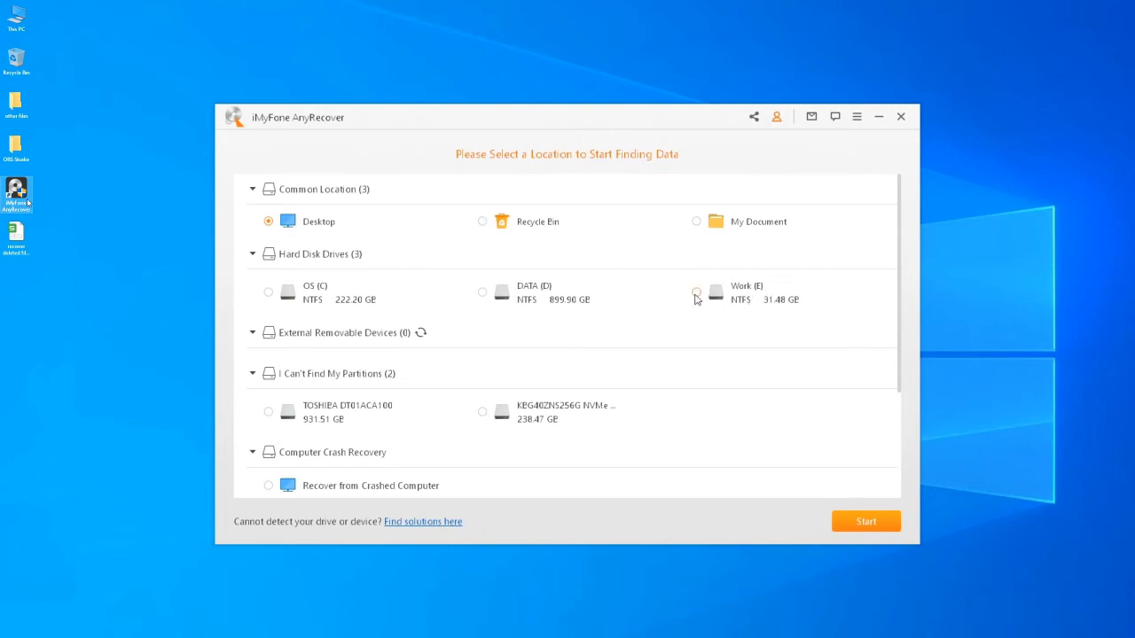
click(696, 297)
click(873, 524)
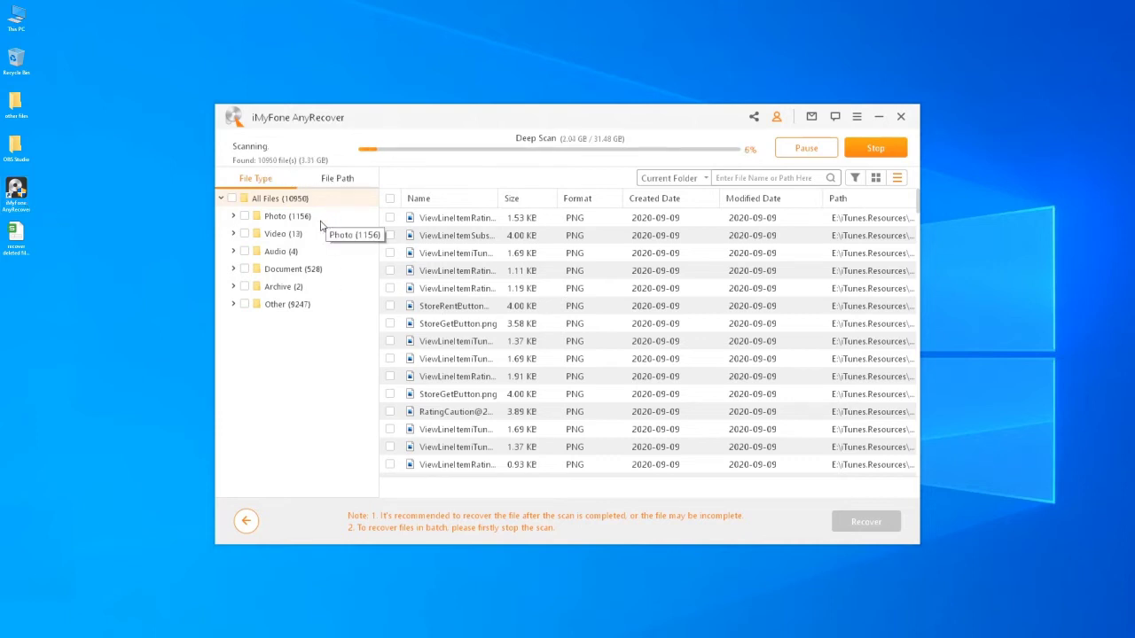
Browse found Photo, Video, Audio and Document results while the deep scan completes.
click(279, 221)
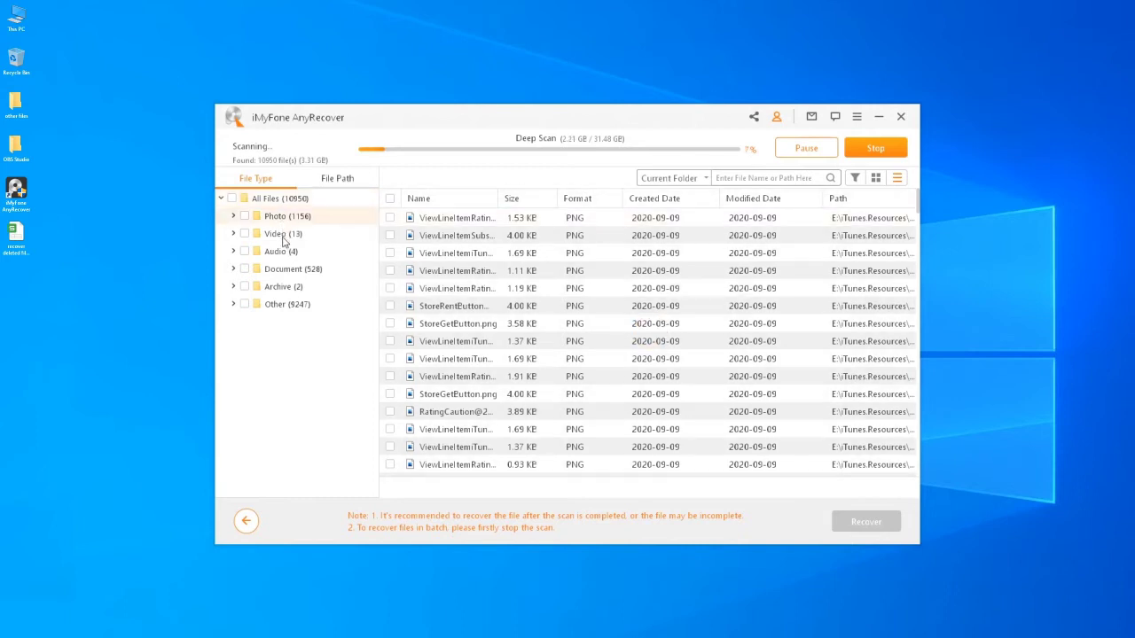
click(287, 235)
click(297, 254)
click(299, 272)
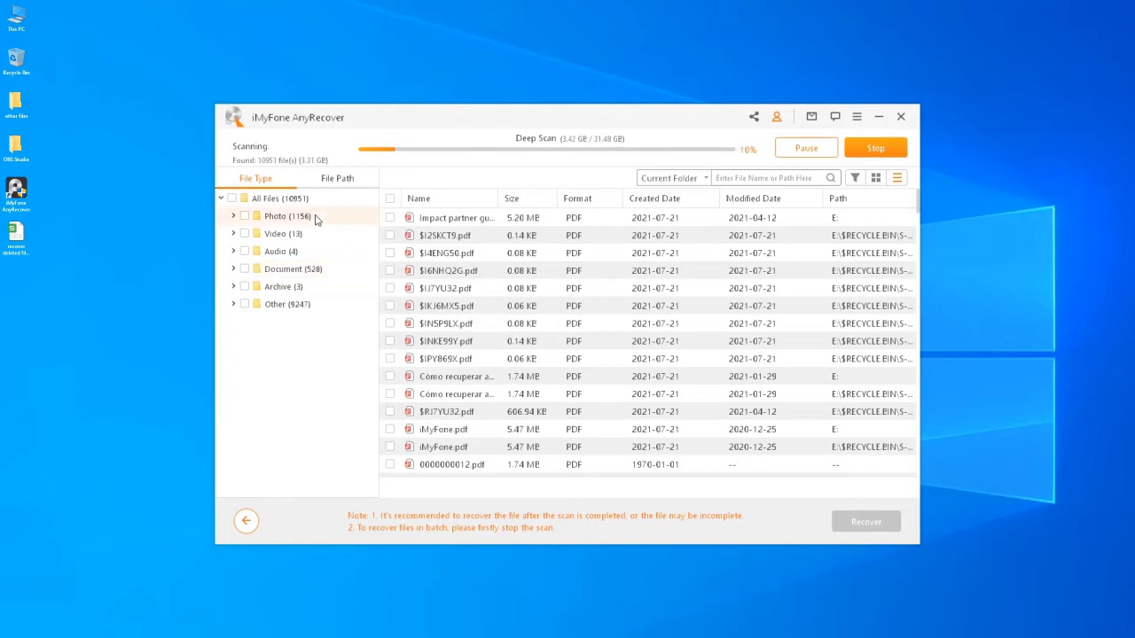
click(287, 216)
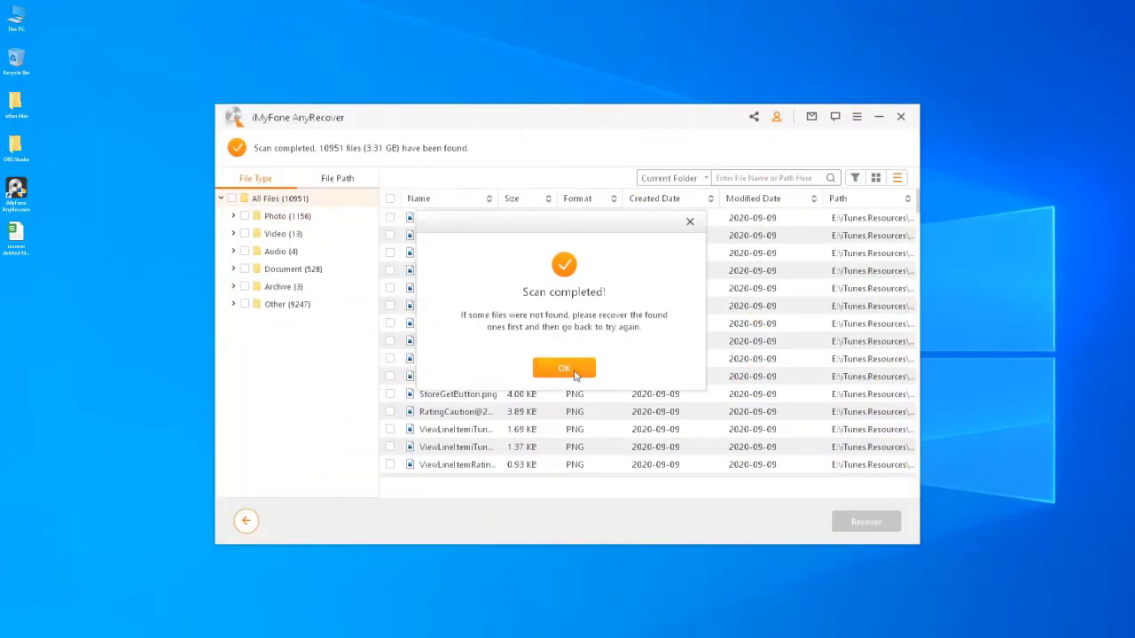
Check four found JPG photos: splashing bird, sunset.jpg, hard drive and desert dune.
click(573, 371)
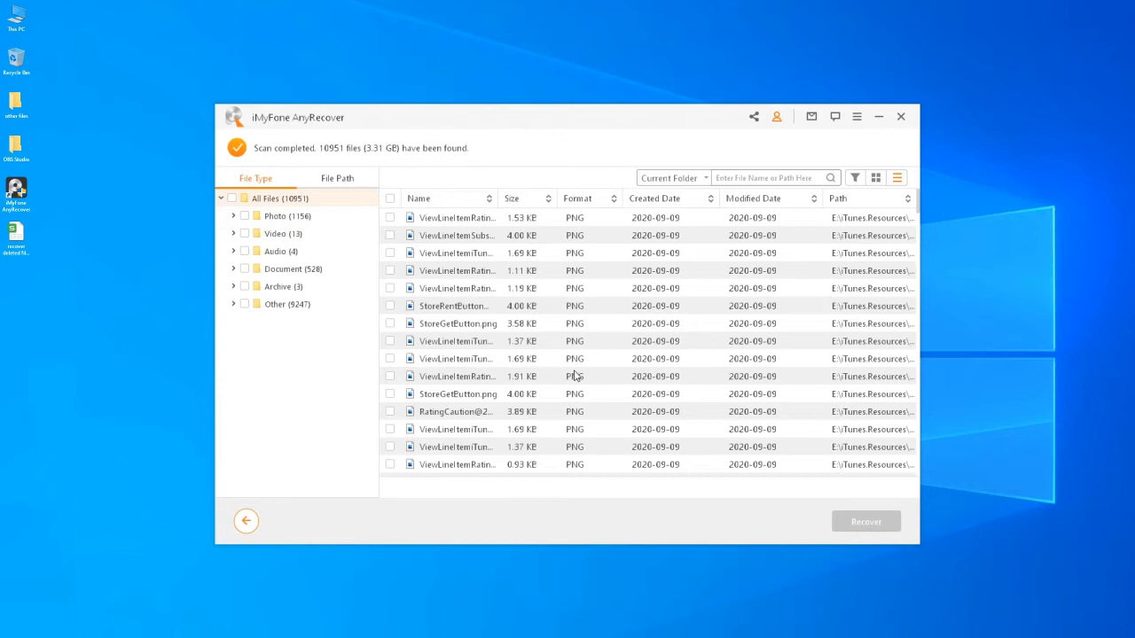
click(233, 215)
click(293, 233)
click(875, 178)
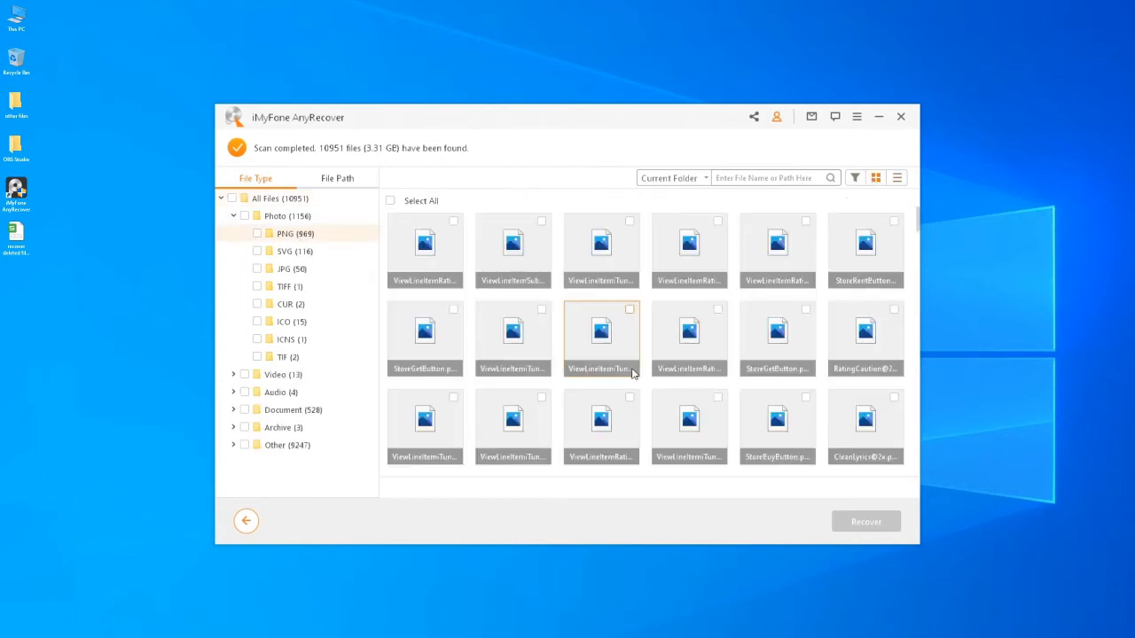
click(296, 252)
click(297, 271)
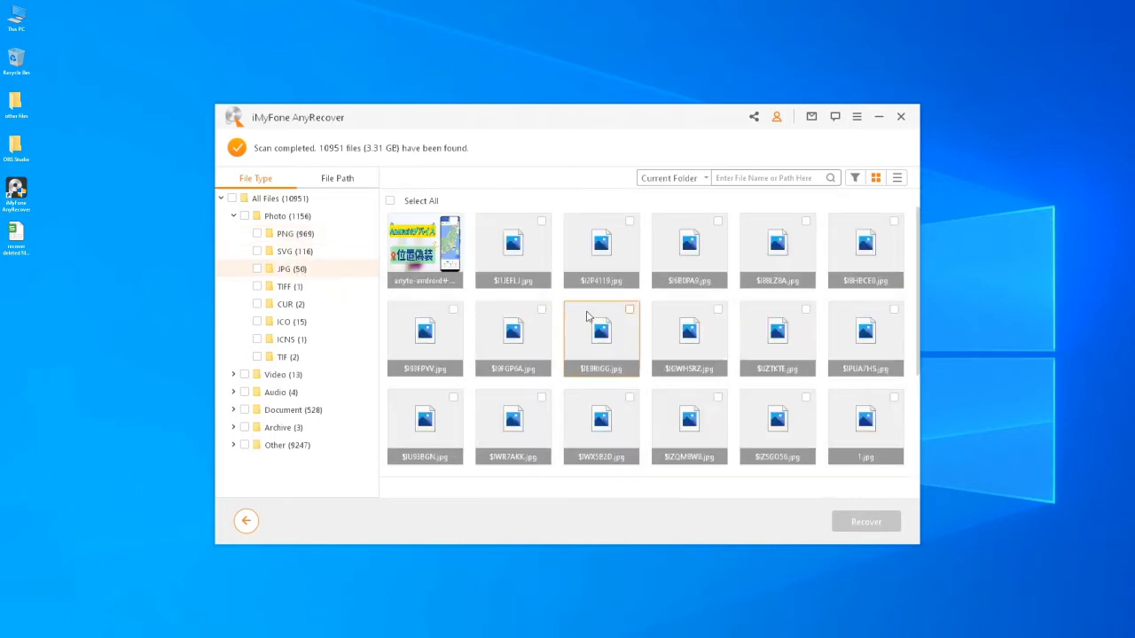
click(894, 221)
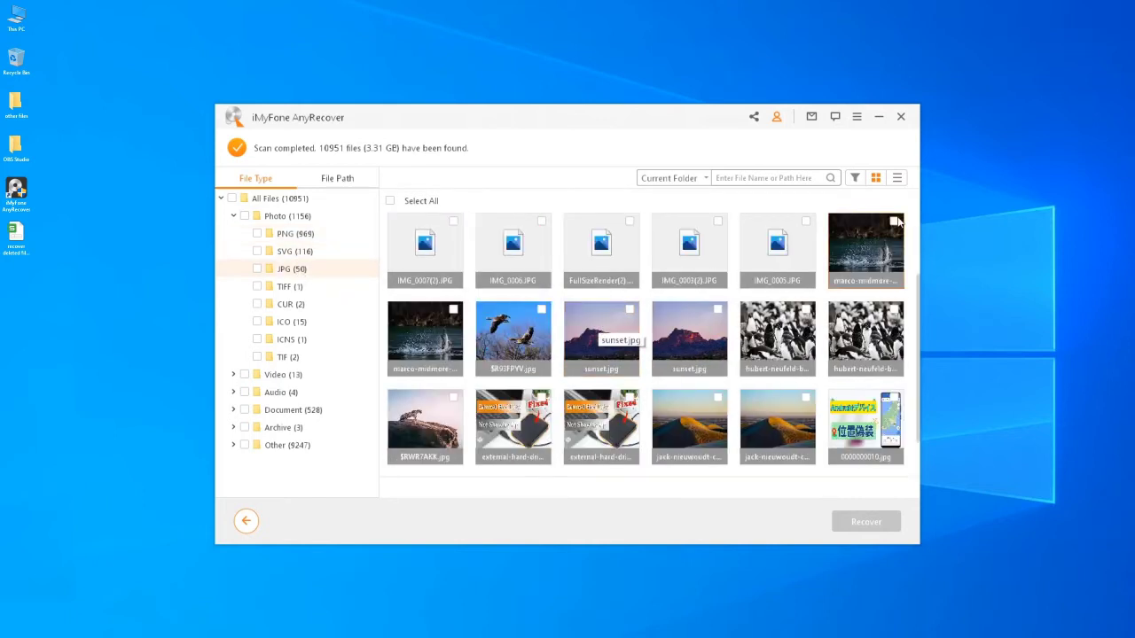
click(629, 310)
click(542, 398)
click(717, 397)
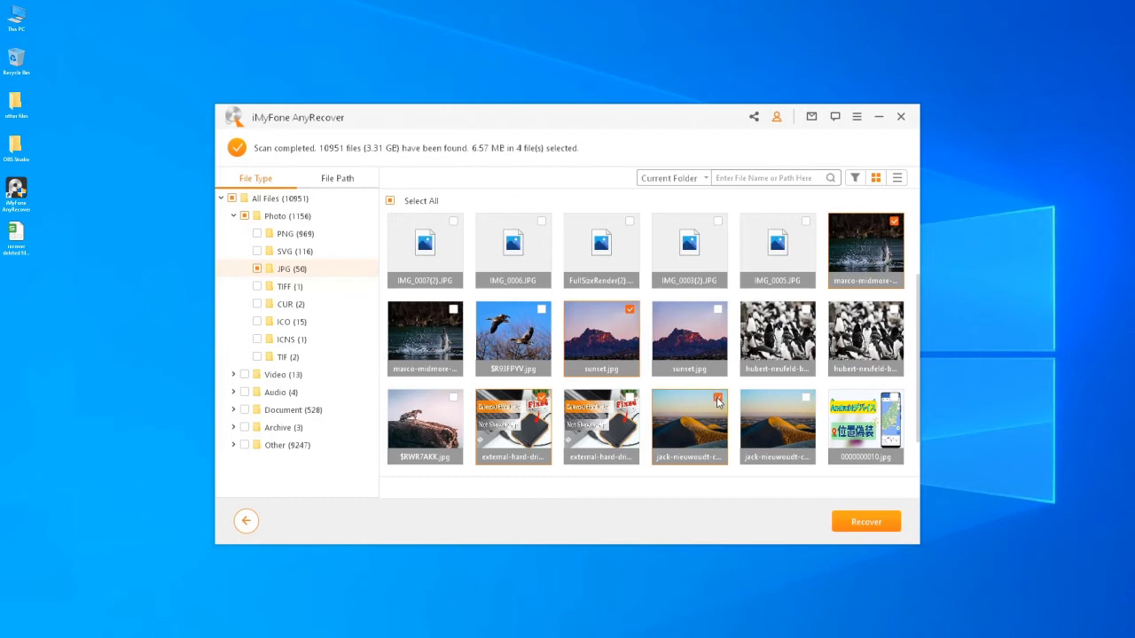
Check the first MP4 video and first PDF, then recover all six checked files.
click(233, 374)
click(292, 392)
click(455, 221)
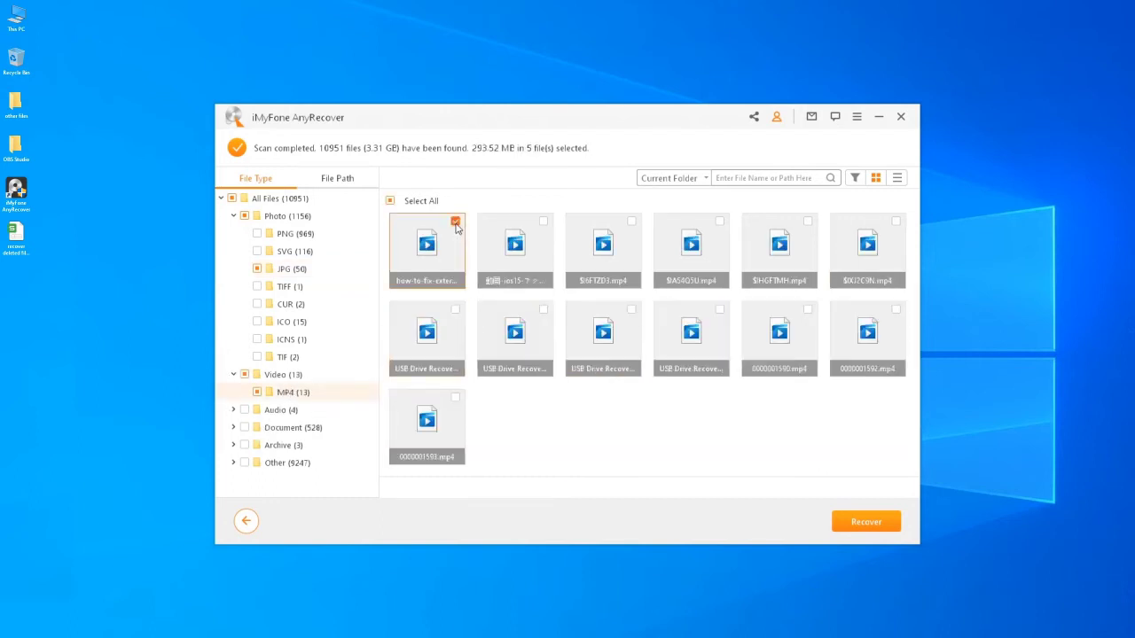
click(234, 428)
scroll(302, 424, down, 1)
scroll(300, 424, down, 1)
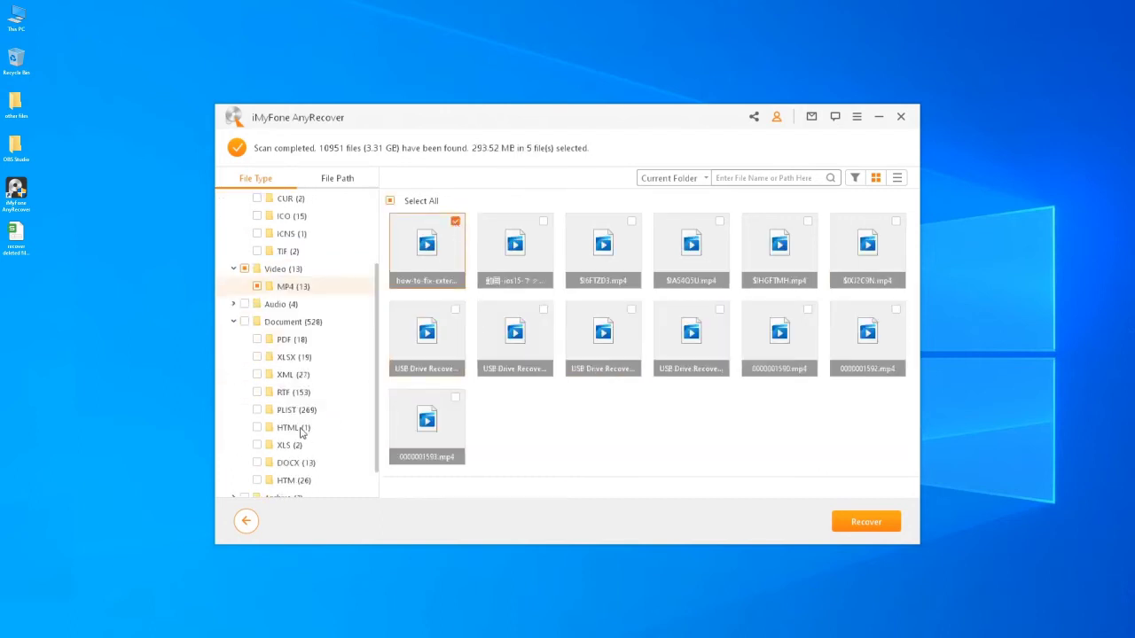
click(297, 339)
click(455, 220)
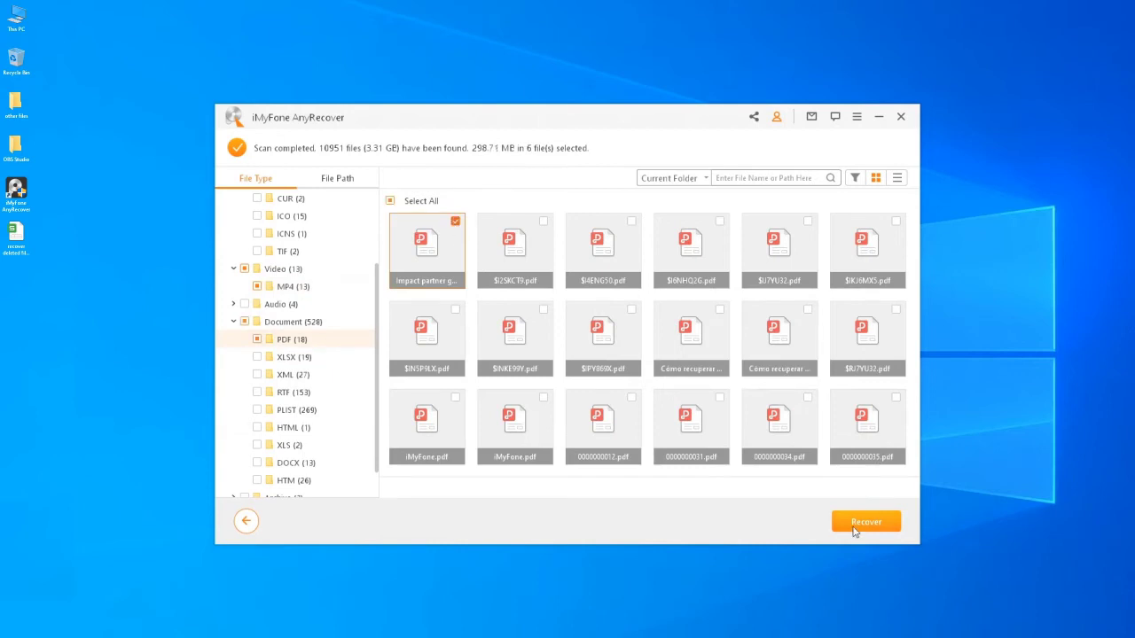
click(860, 523)
click(687, 425)
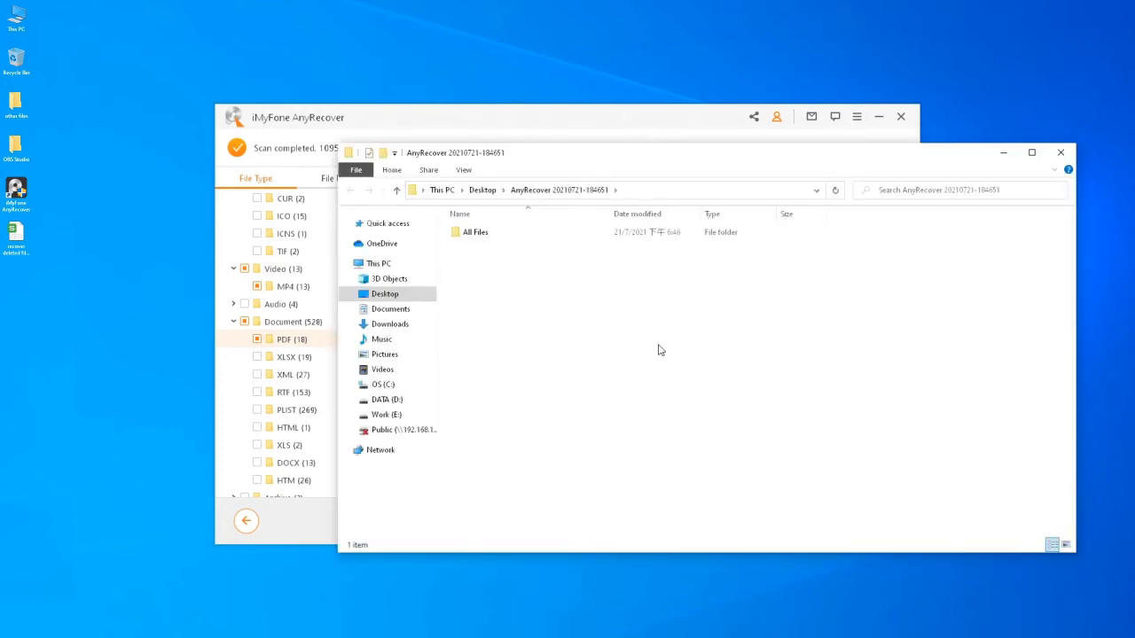
Browse the recovered All Files > Photo > JPG folder.
double_click(501, 235)
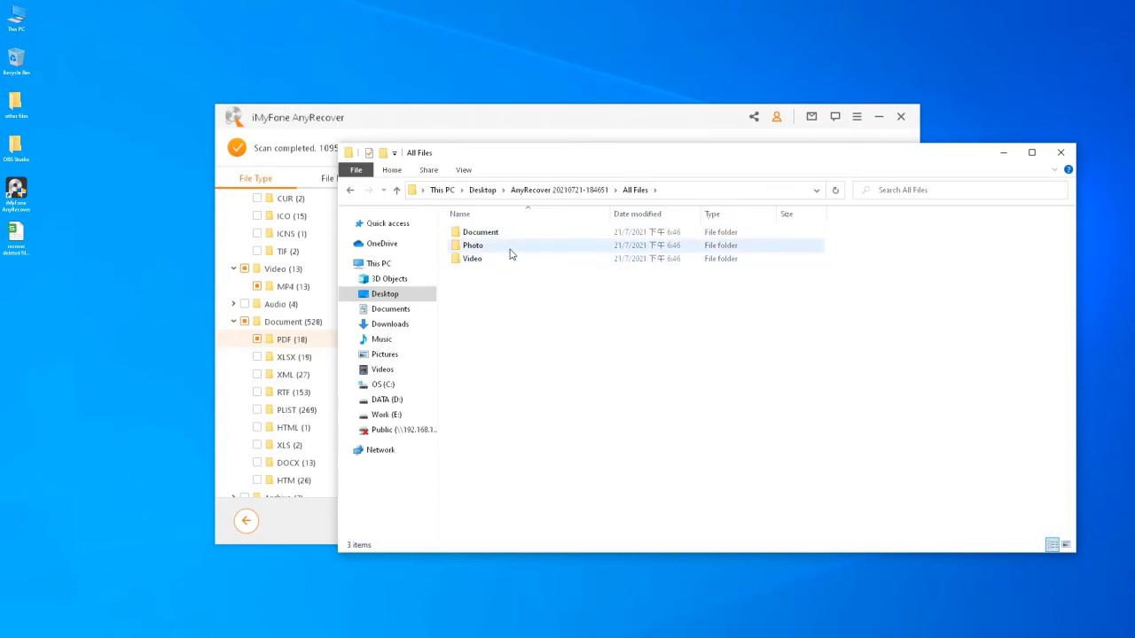
double_click(509, 249)
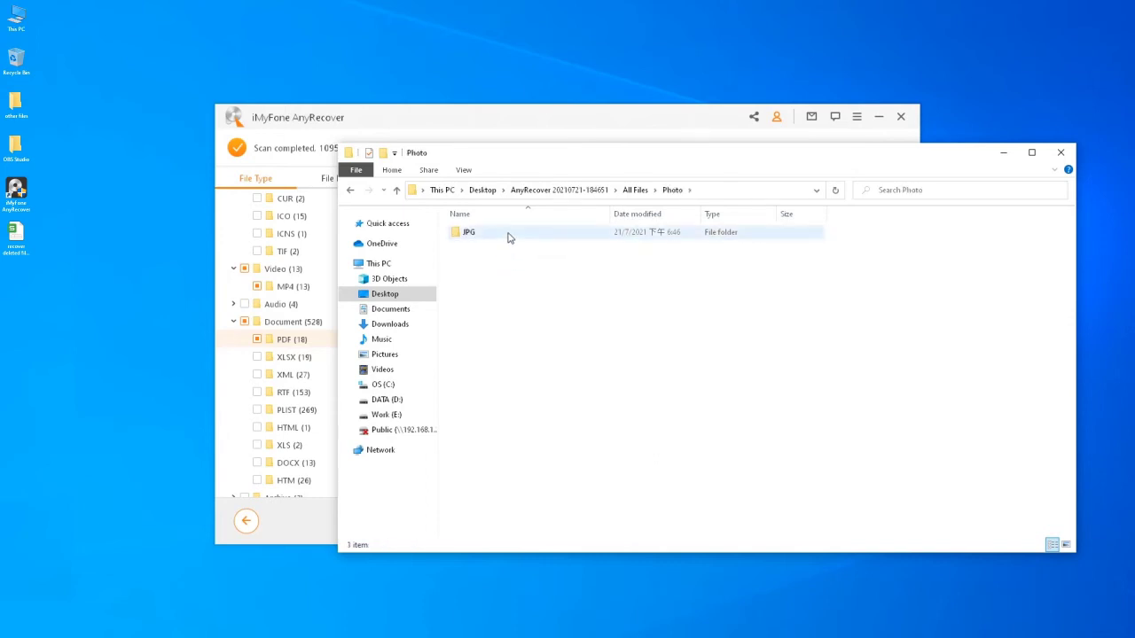
double_click(509, 237)
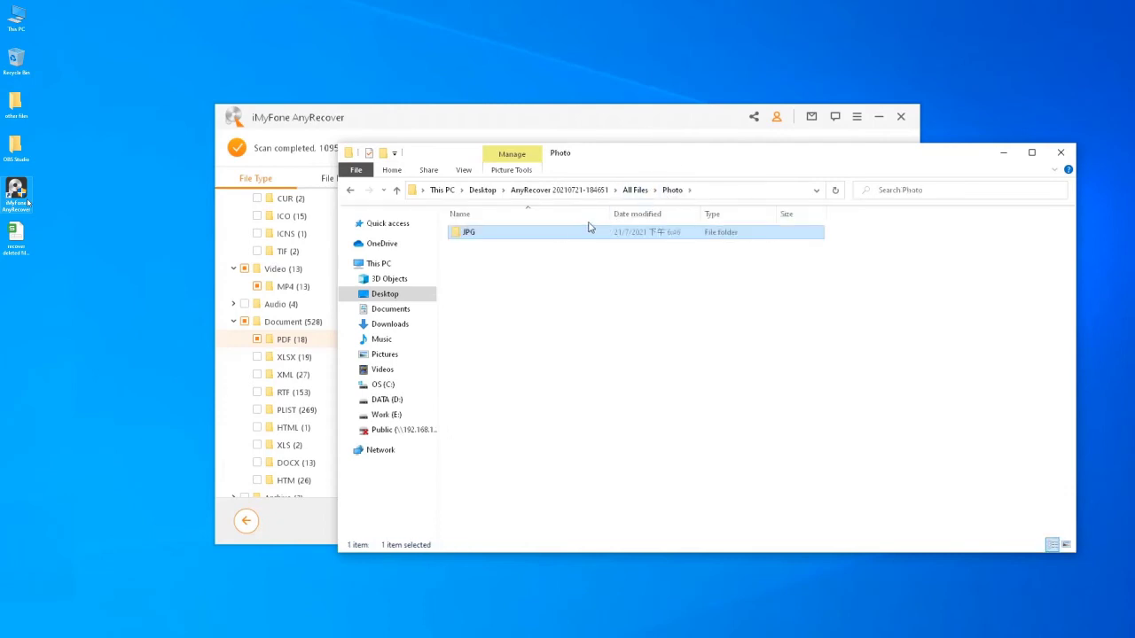
Return to All Files and open Document > PDF > Impact partner guide.
click(631, 191)
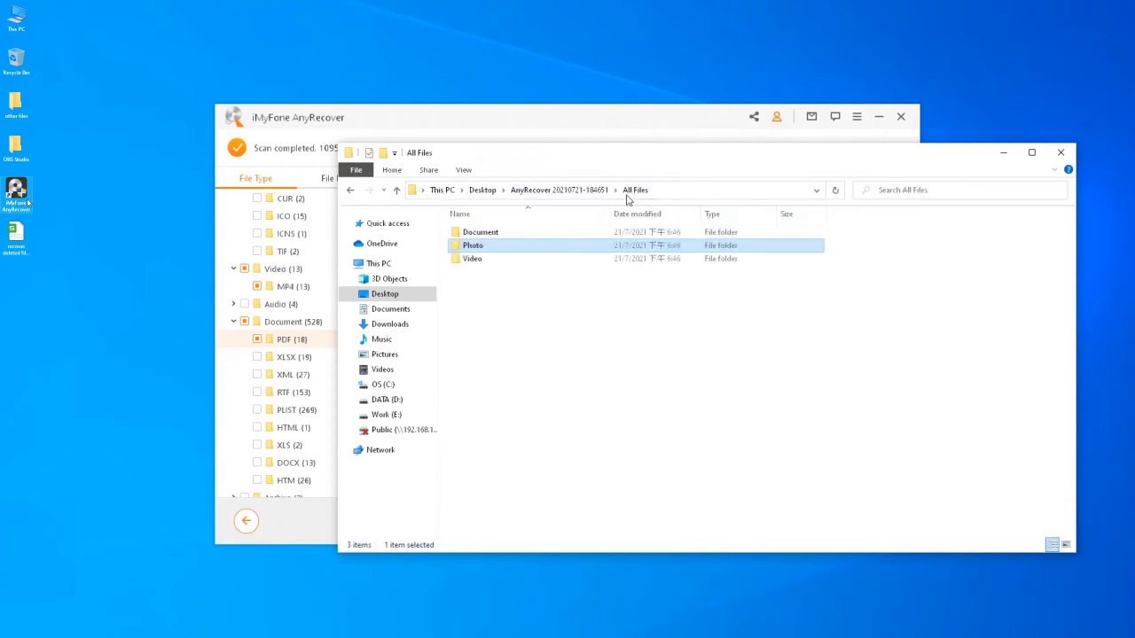
double_click(509, 233)
double_click(509, 232)
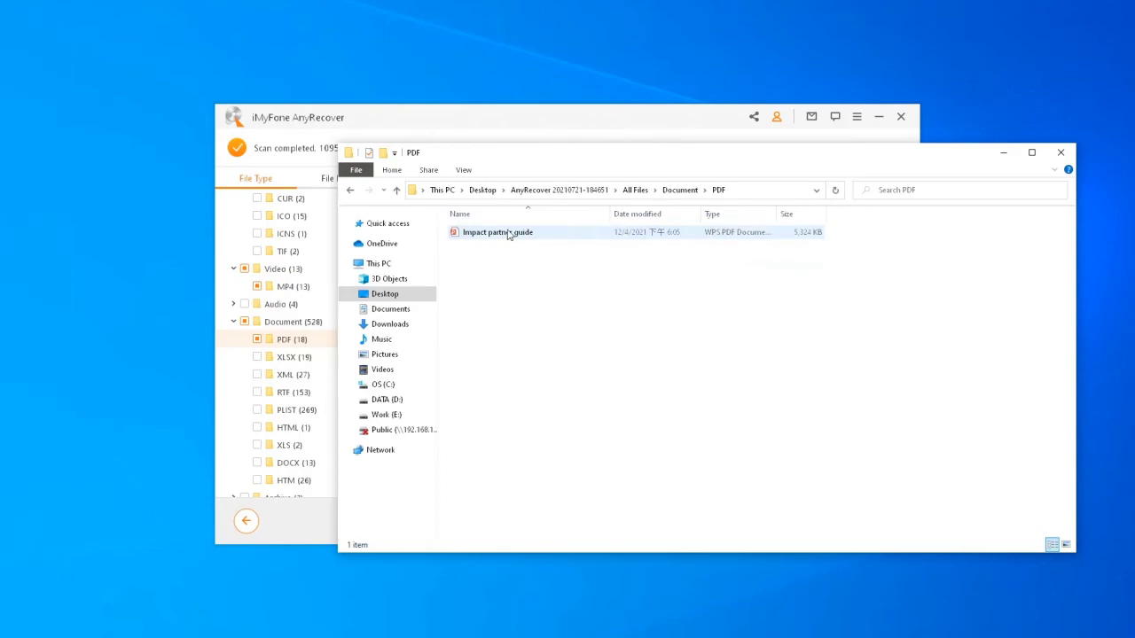
double_click(509, 233)
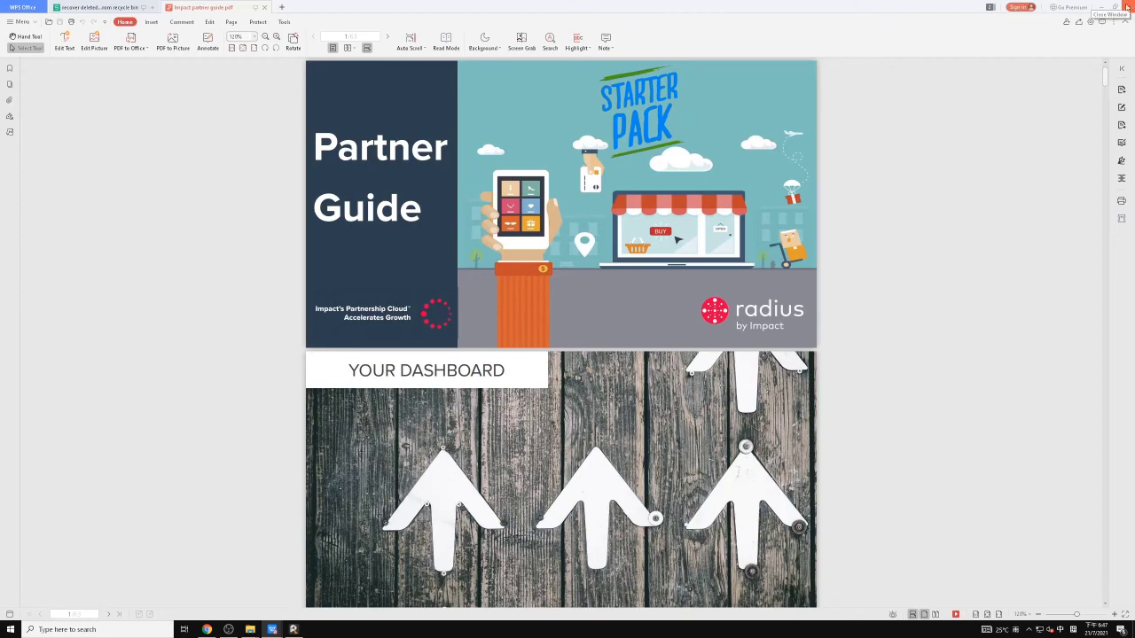
Close the Impact partner guide PDF window in WPS Office.
click(1127, 6)
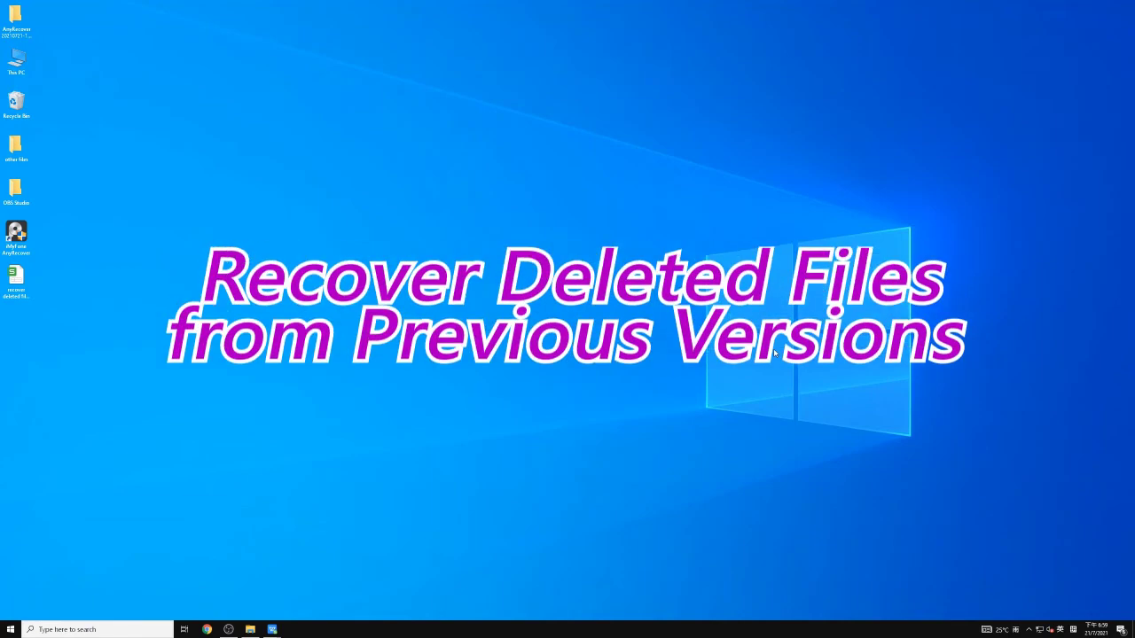
double_click(16, 60)
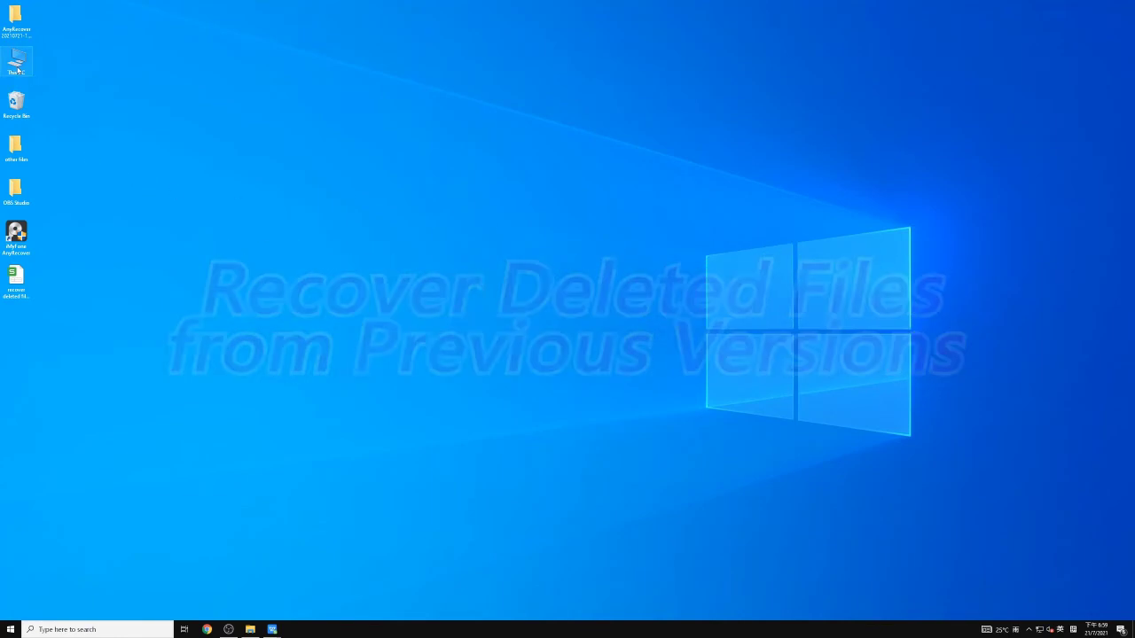
click(543, 362)
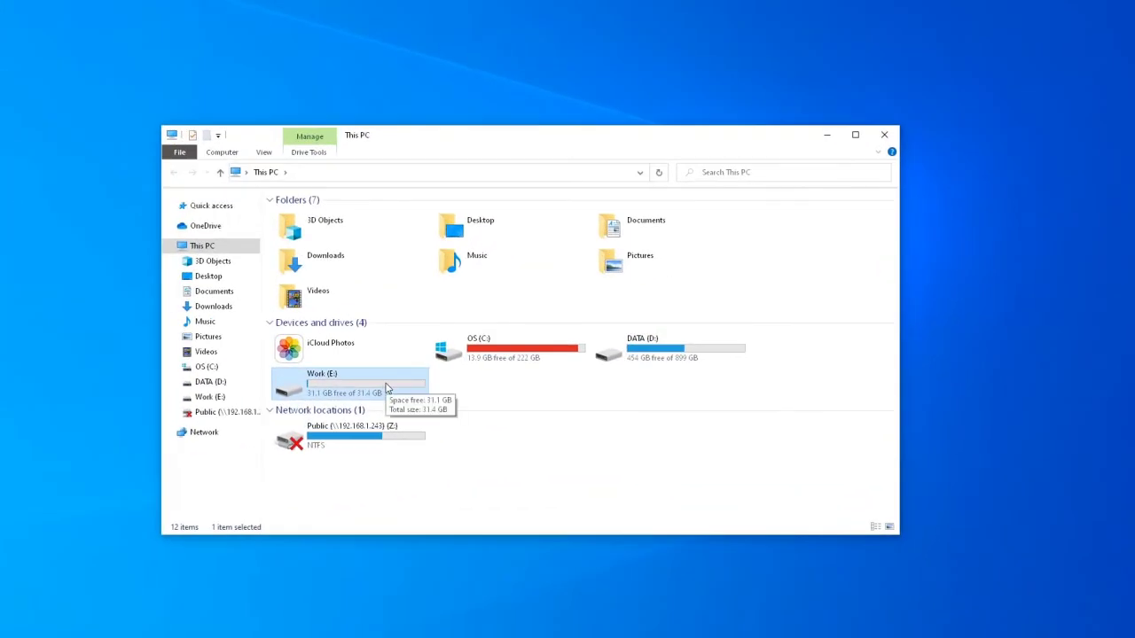
right_click(387, 388)
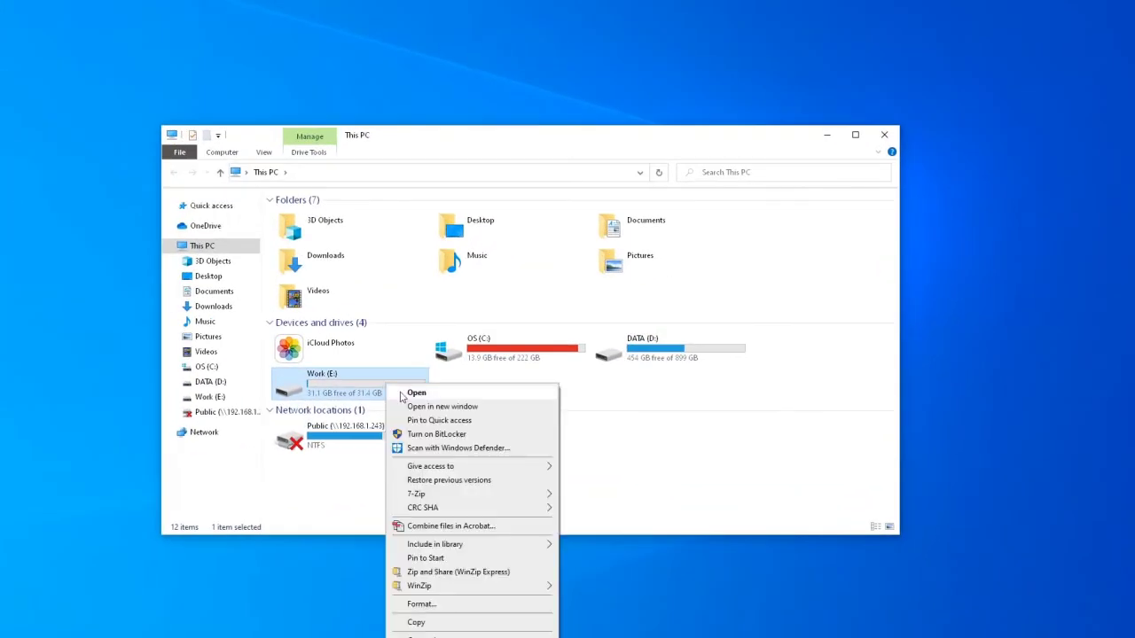
click(484, 481)
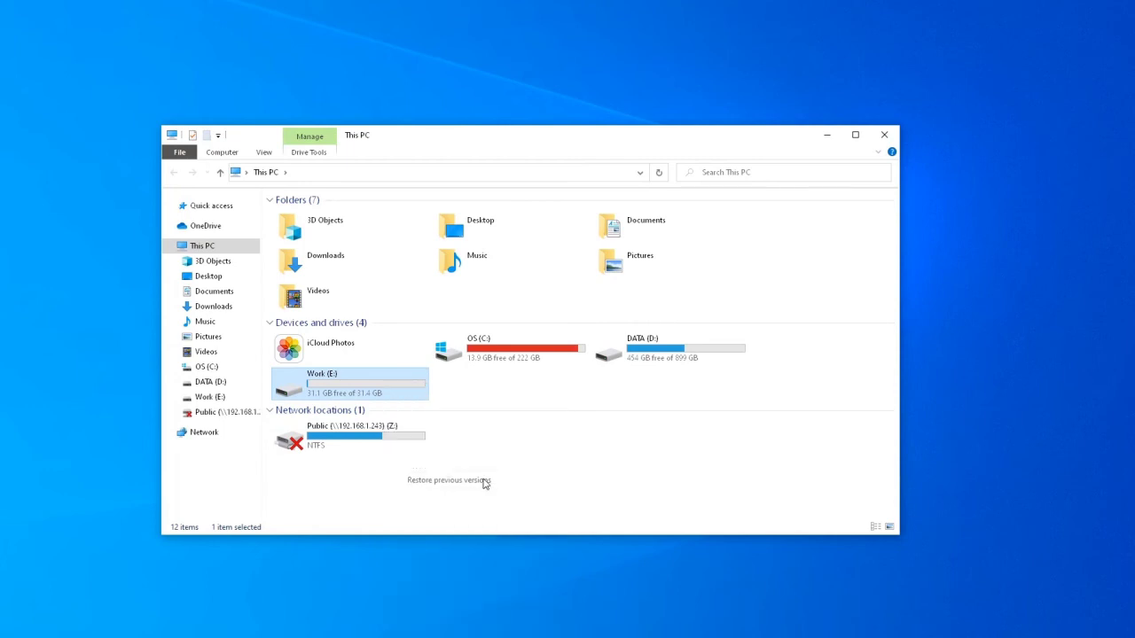
drag(610, 438, 507, 165)
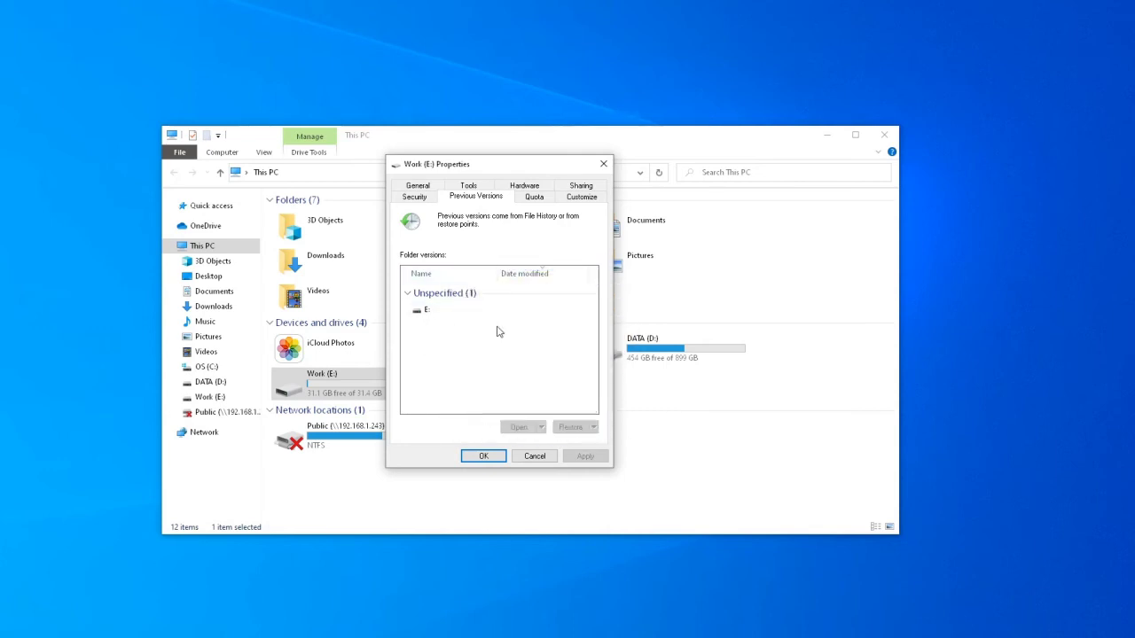
click(437, 312)
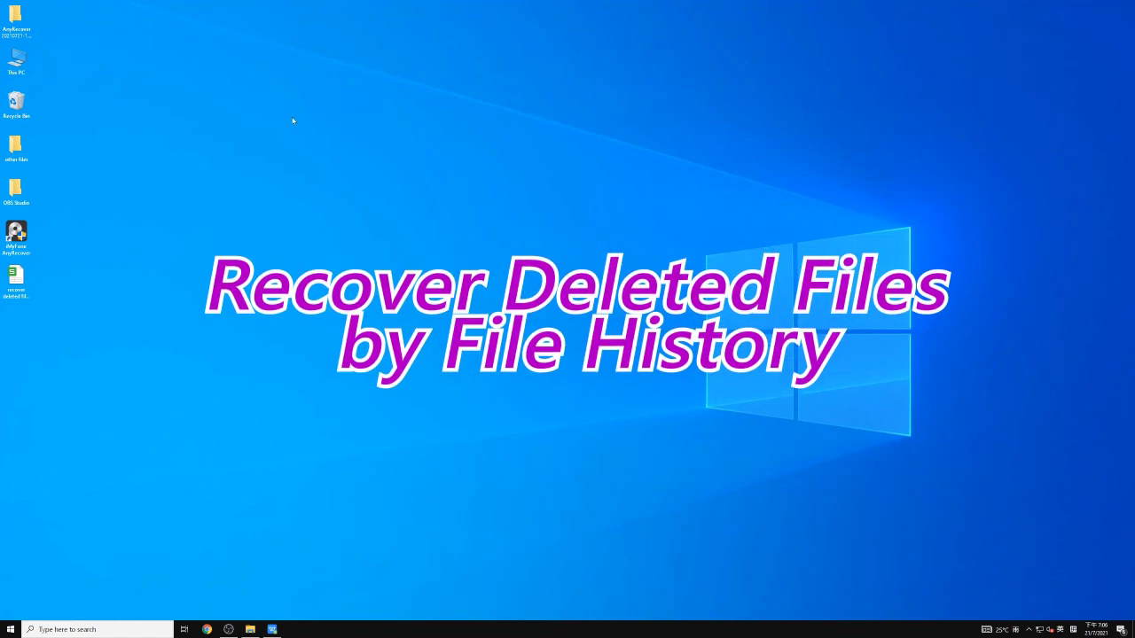
Open Work (E:) from This PC, briefly expanding and collapsing the Home ribbon.
double_click(17, 62)
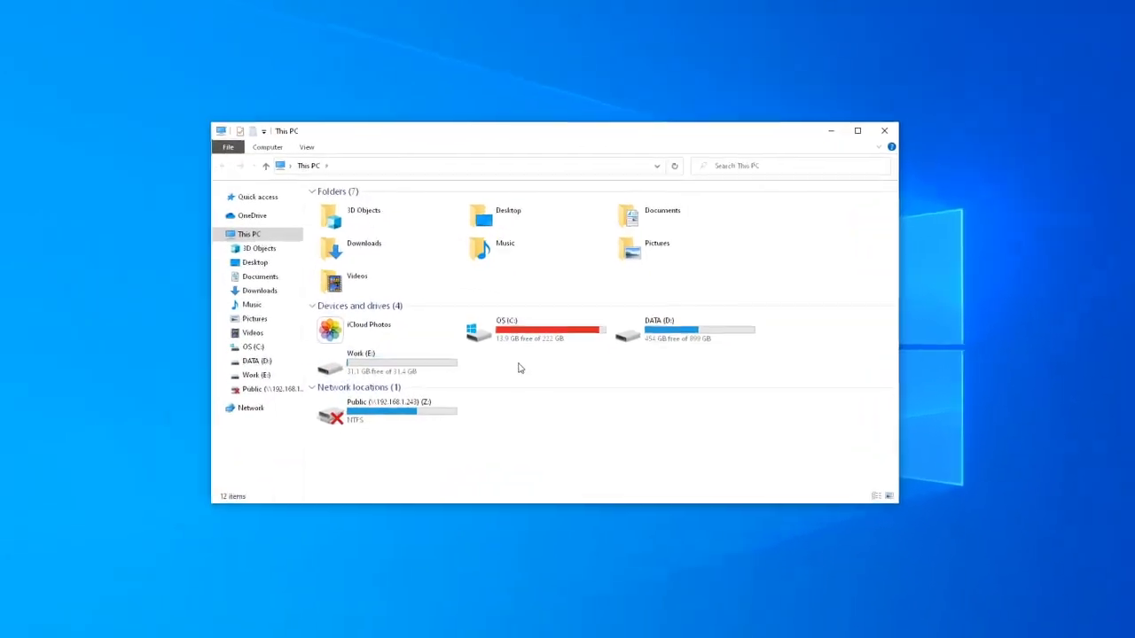
double_click(418, 369)
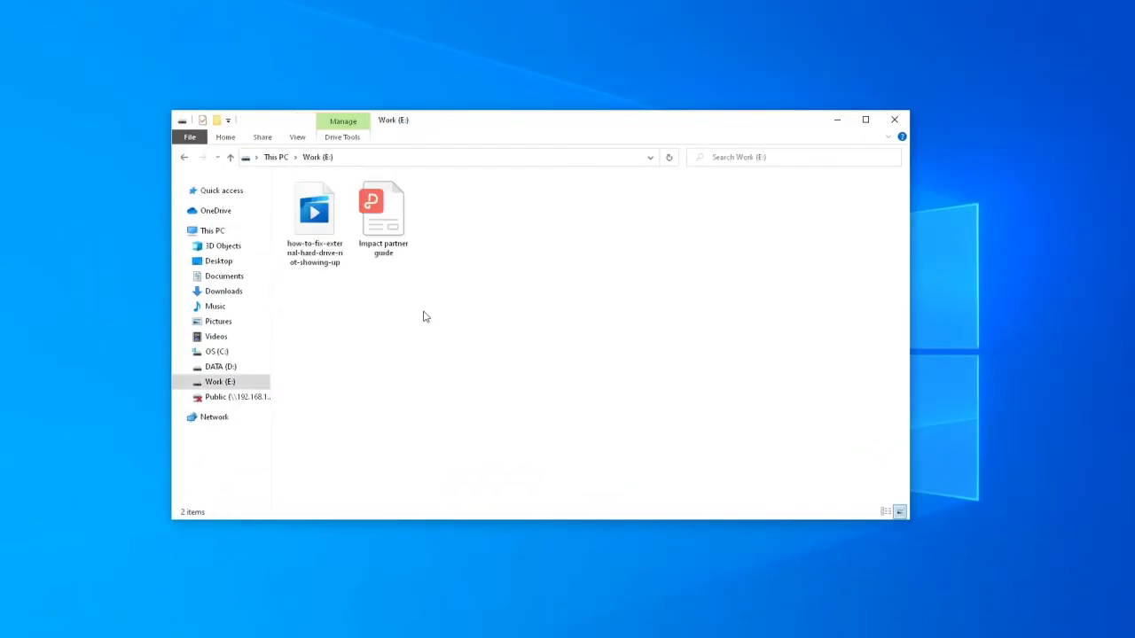
click(226, 138)
click(600, 186)
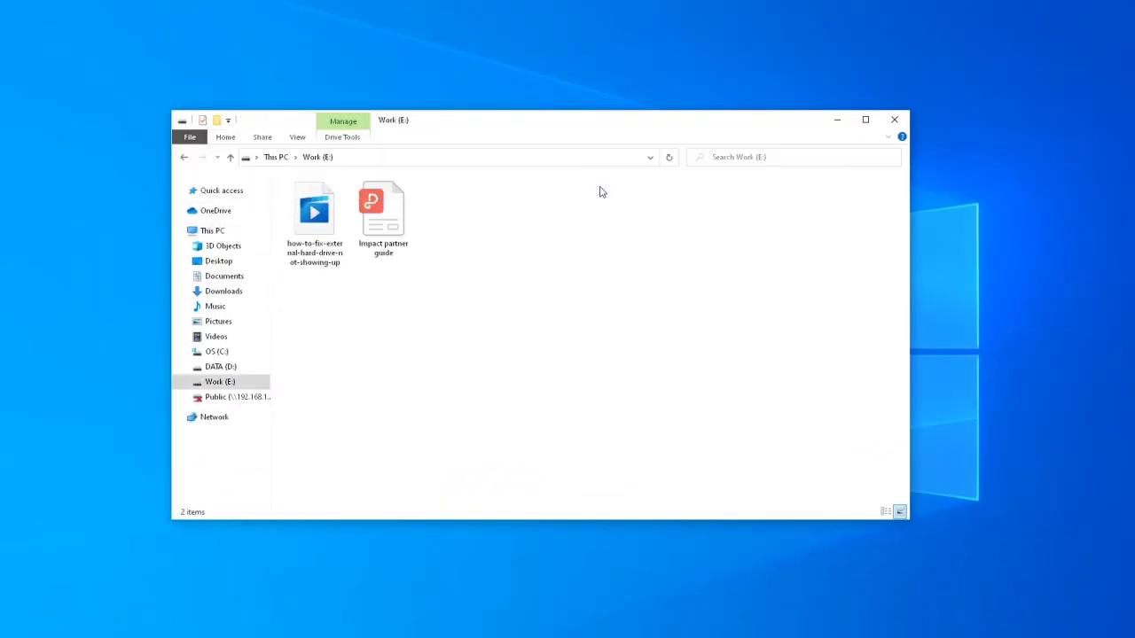